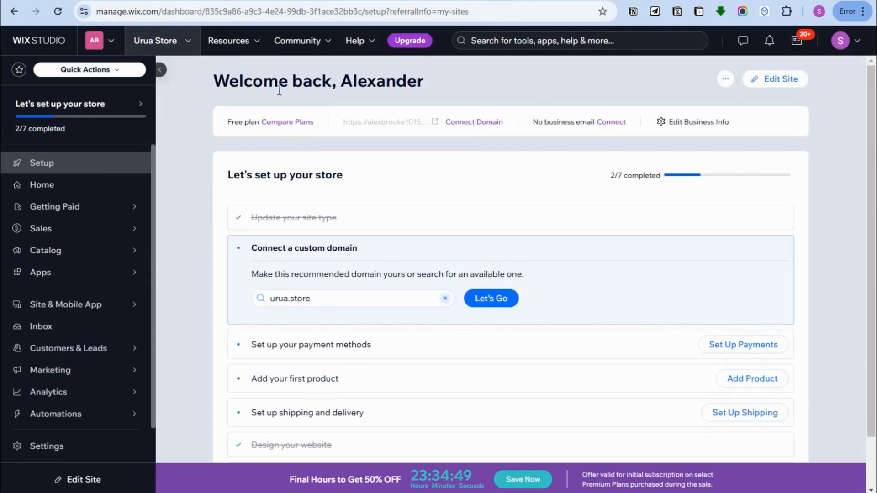
# Step: Search the web for "wix sign up" in a new browser tab and open Wix's Sign Up page
pyautogui.hotkey('ctrl', 't')
pyautogui.write('w')
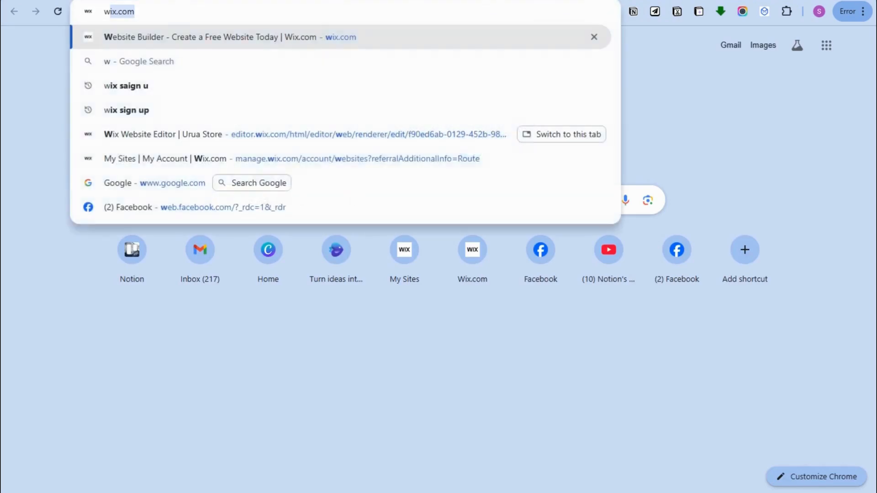
pyautogui.write('ig')
pyautogui.press('BackSpace')
pyautogui.write('x sign up')
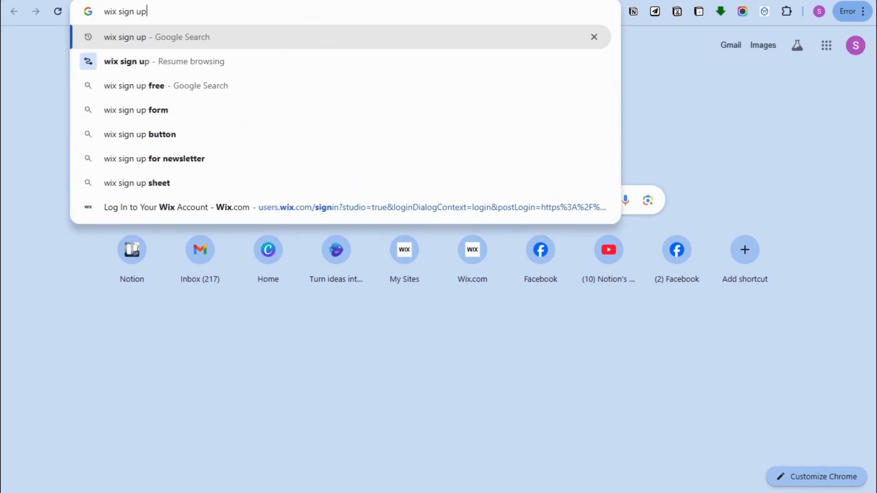
pyautogui.press('Return')
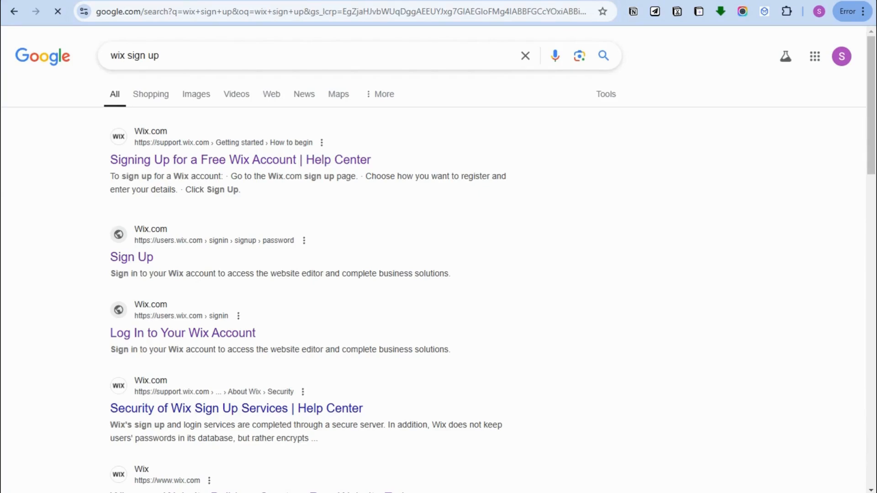
pyautogui.click(128, 259)
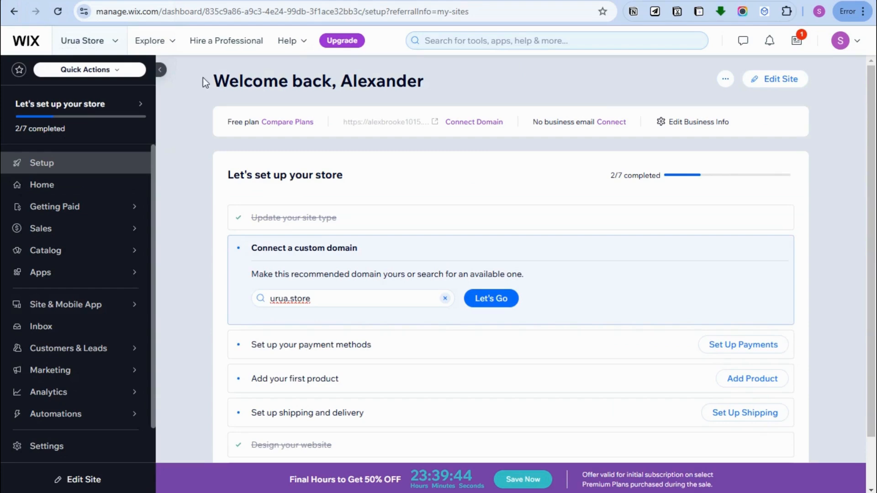
# Step: Open the Urua Store site for editing and select the SALE handbag image in the Must Have Items section
pyautogui.click(777, 81)
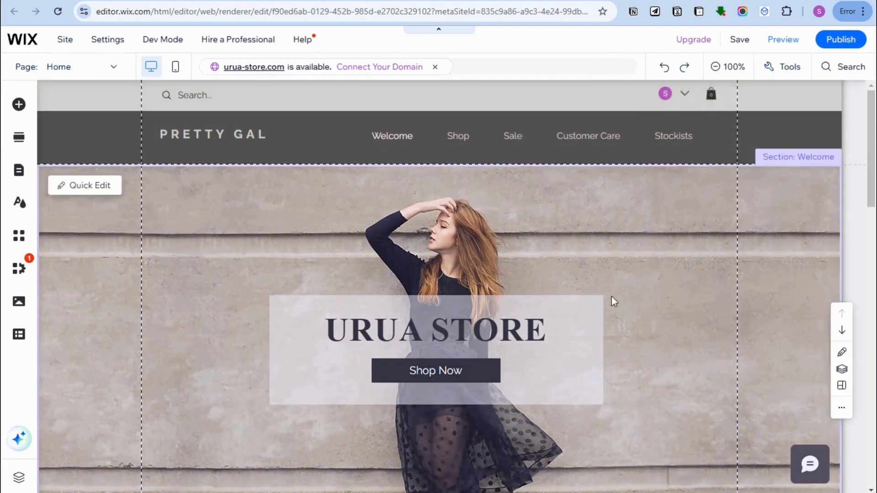
pyautogui.scroll(-15, 626, 295)
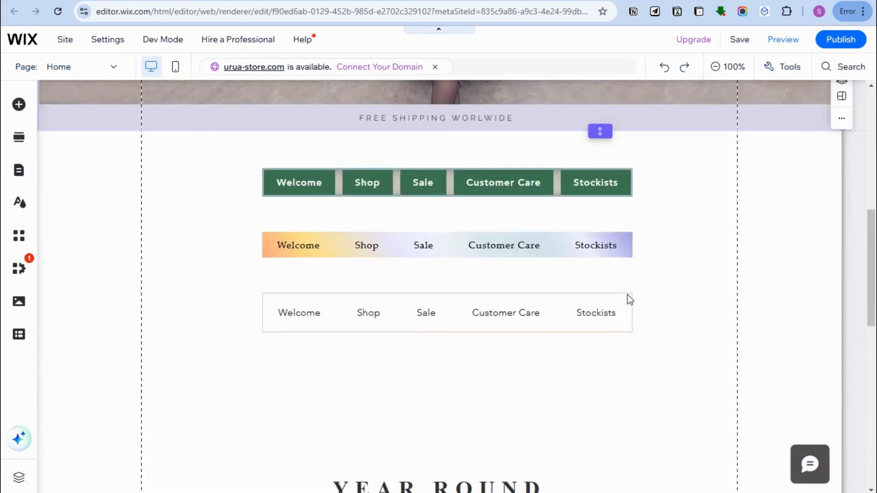
pyautogui.scroll(-5, 641, 295)
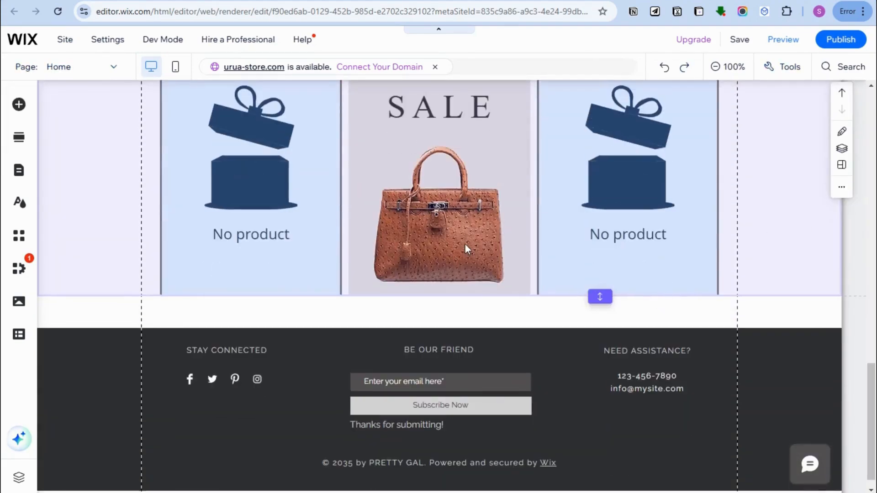
pyautogui.scroll(3, 476, 300)
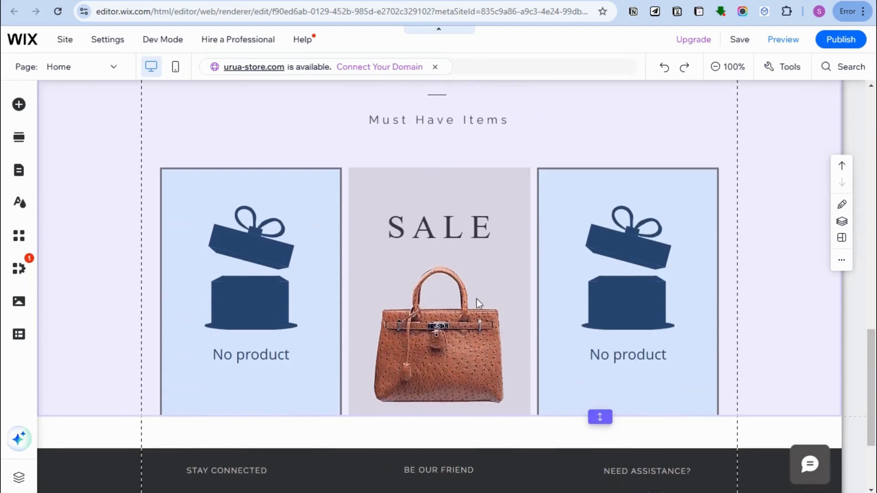
pyautogui.click(435, 366)
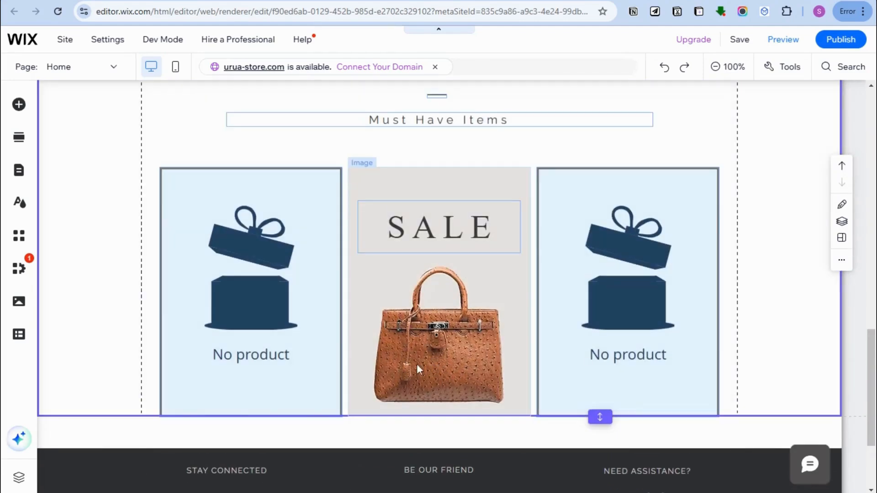
pyautogui.doubleClick(438, 333)
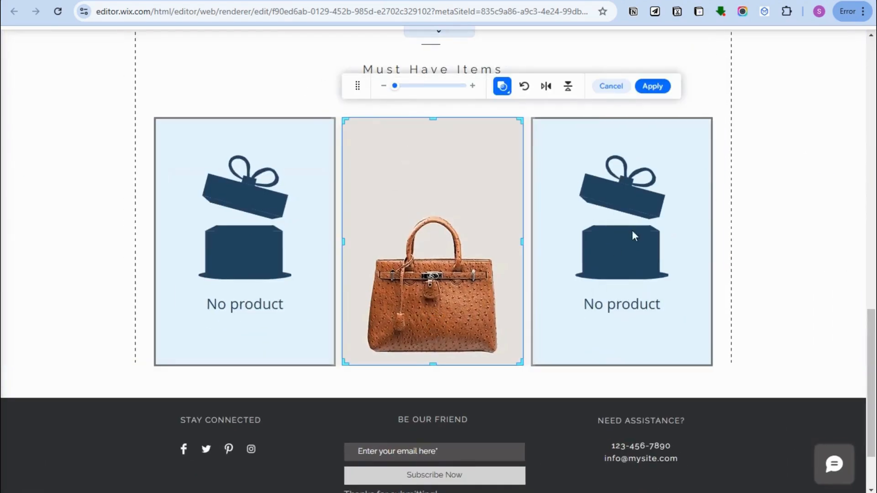
pyautogui.click(613, 87)
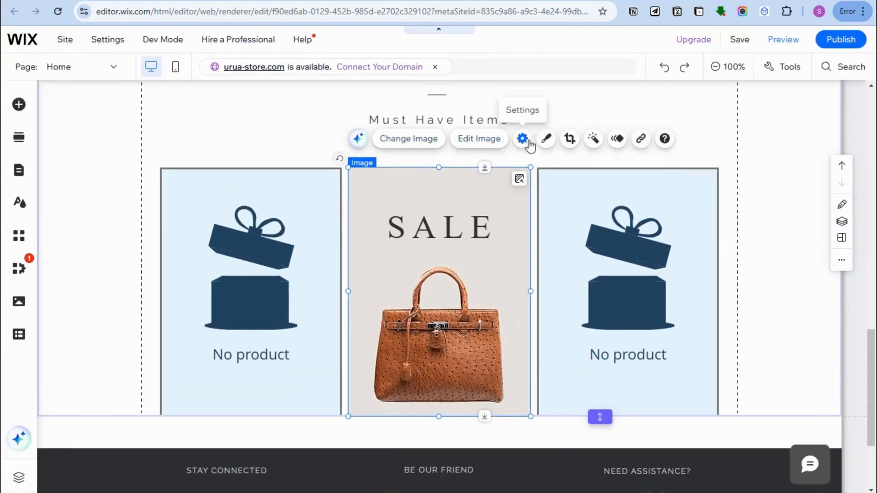
# Step: Try the Fade, Shutters and Fold entrance animations on the SALE handbag image, and settle on Expand
pyautogui.click(618, 140)
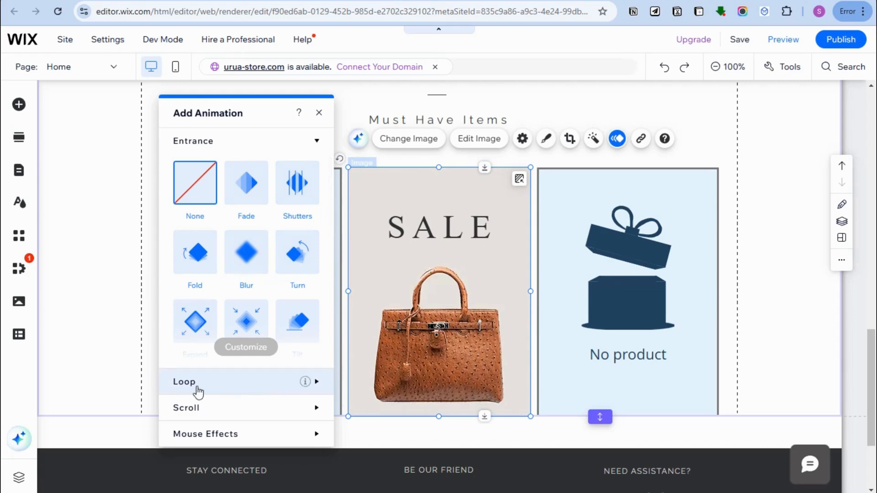
pyautogui.click(237, 388)
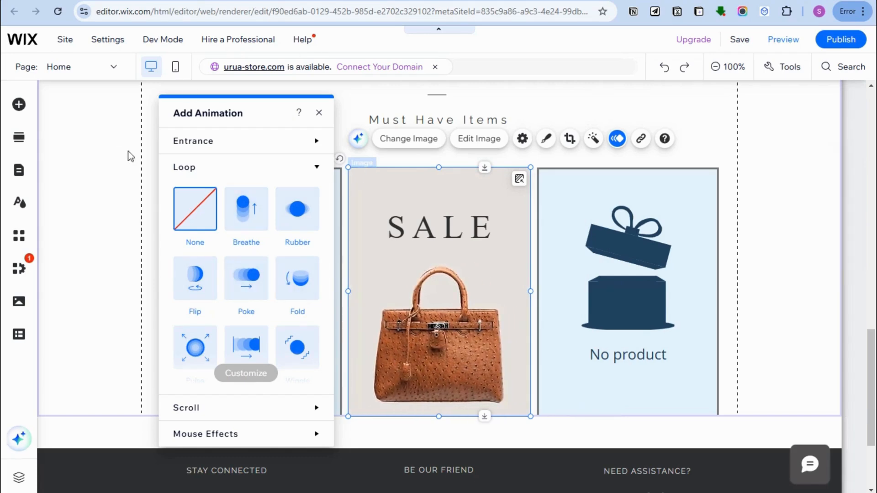
pyautogui.click(241, 151)
pyautogui.click(254, 192)
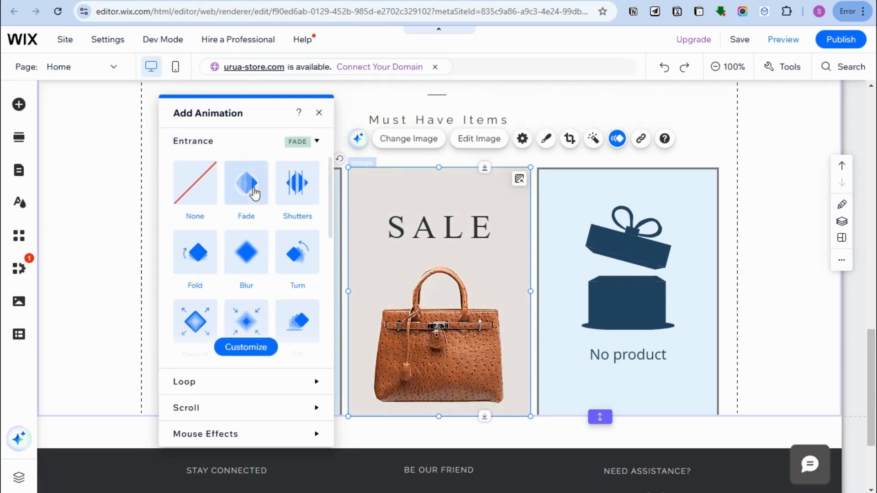
pyautogui.click(296, 185)
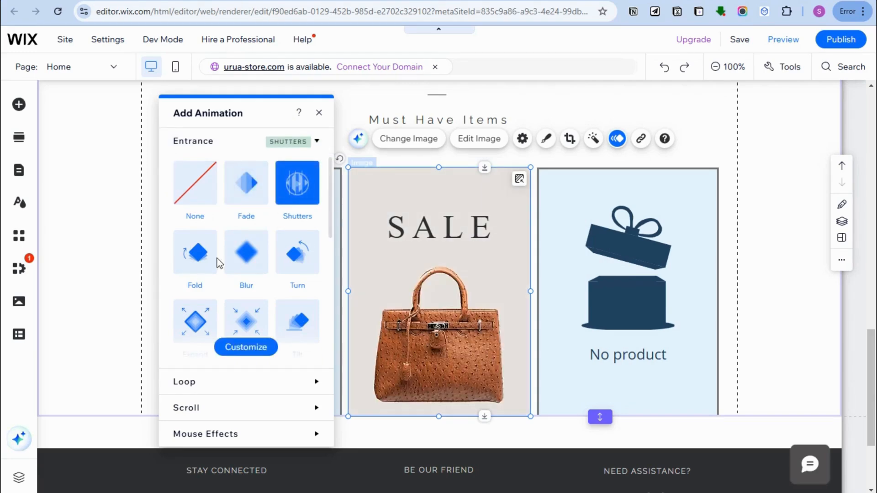
pyautogui.click(202, 264)
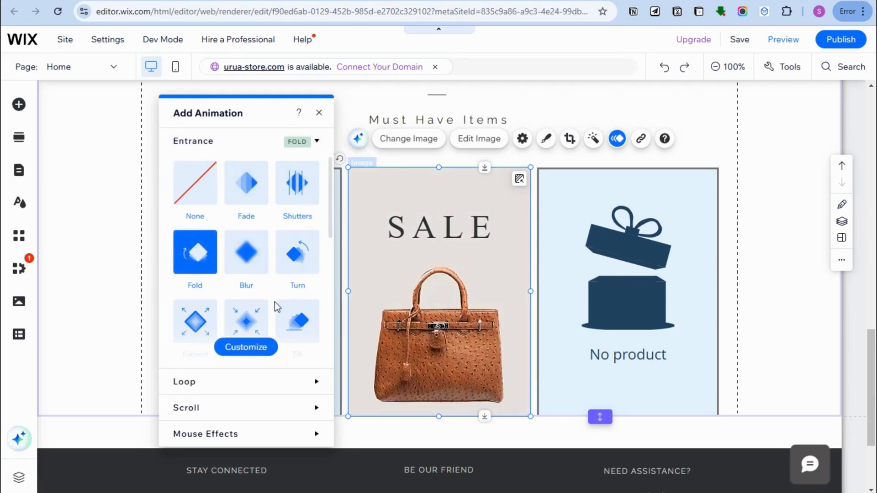
pyautogui.scroll(-3, 213, 235)
pyautogui.click(199, 217)
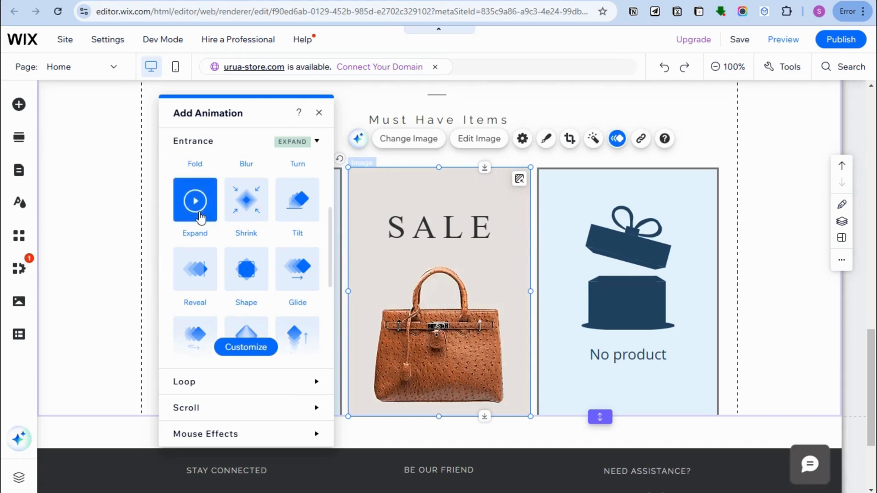
# Step: Set the SALE handbag image's loop animation to Fold after trying Breathe and Rubber, and preview the site
pyautogui.click(260, 388)
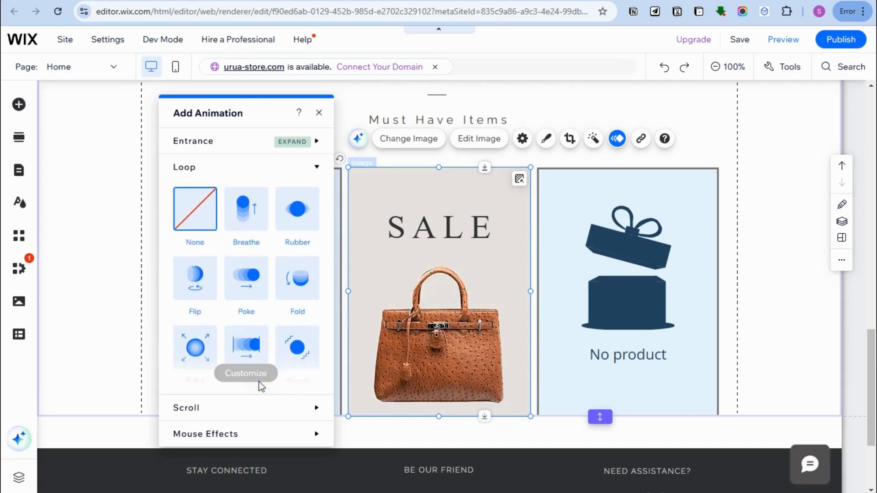
pyautogui.click(245, 208)
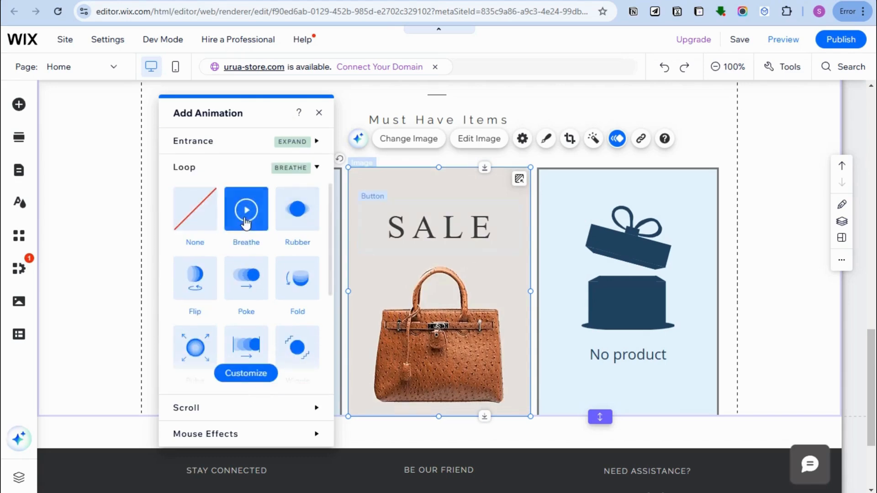
pyautogui.click(307, 224)
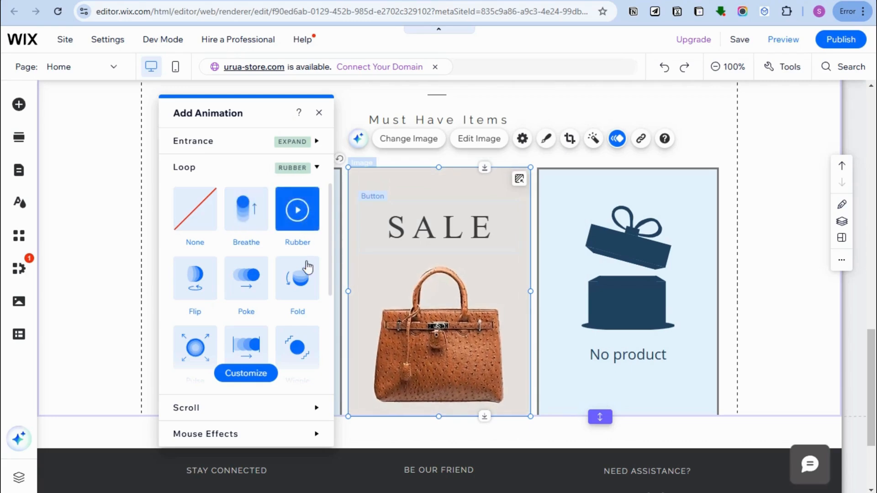
pyautogui.click(305, 280)
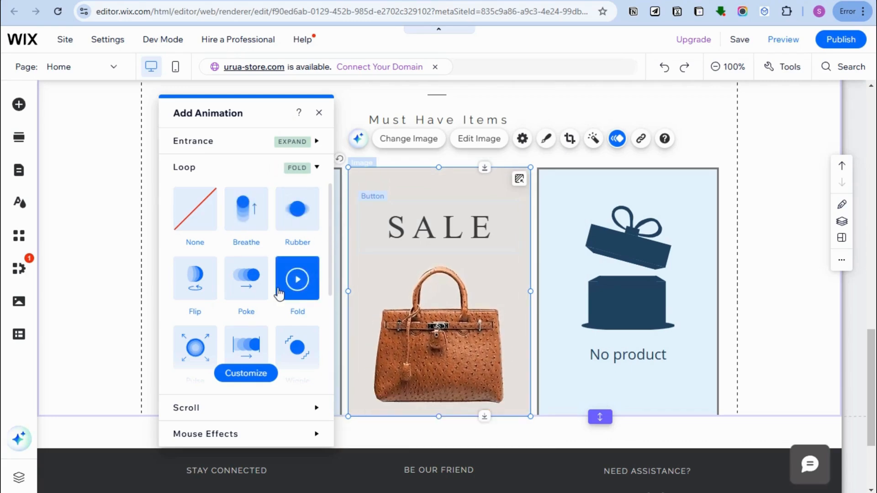
pyautogui.click(786, 42)
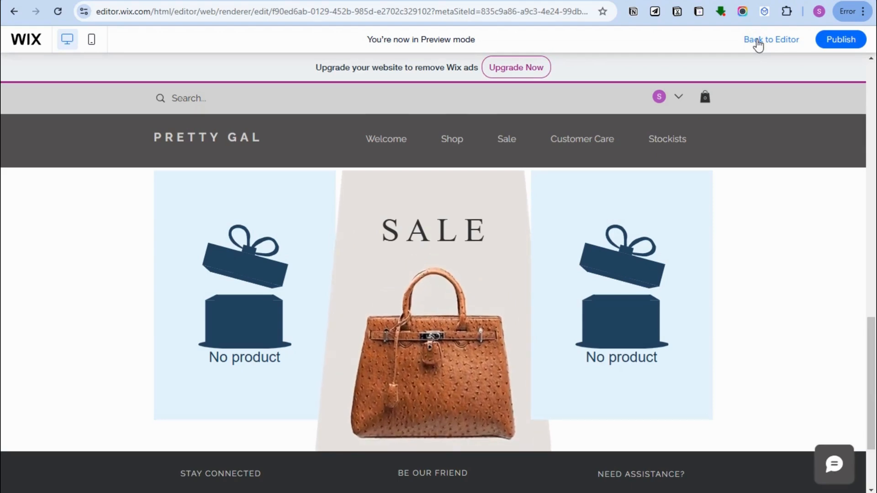
pyautogui.click(758, 41)
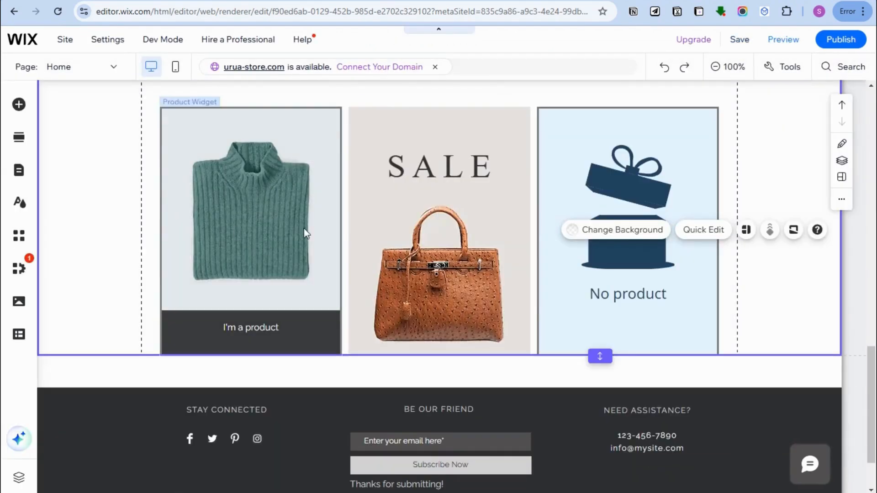
# Step: Connect the empty product widget beside the SALE handbag image to the orange chair product
pyautogui.doubleClick(628, 187)
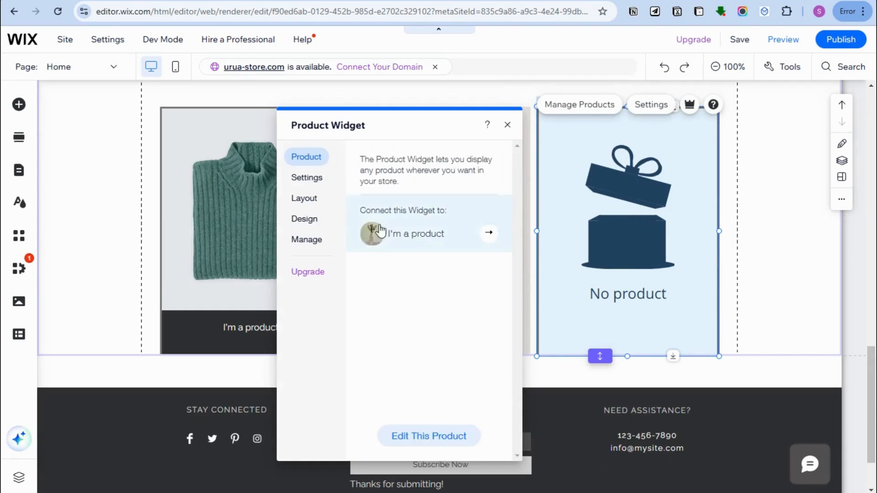
pyautogui.click(488, 235)
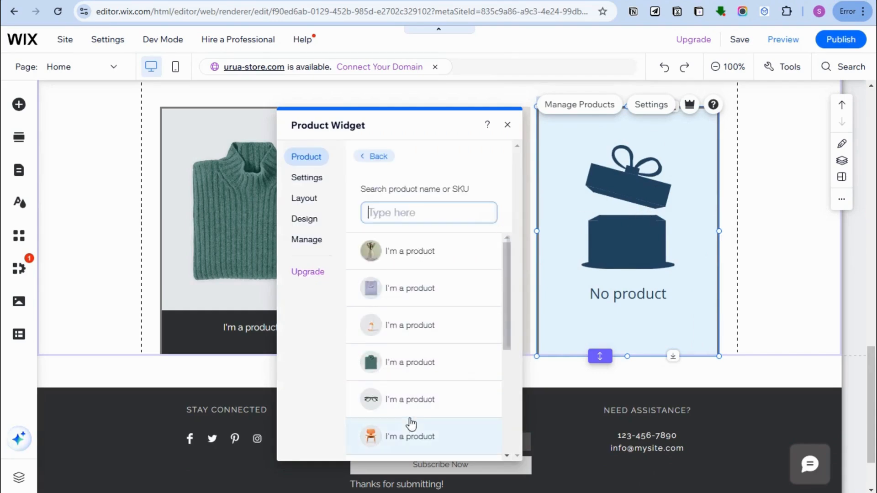
pyautogui.click(403, 434)
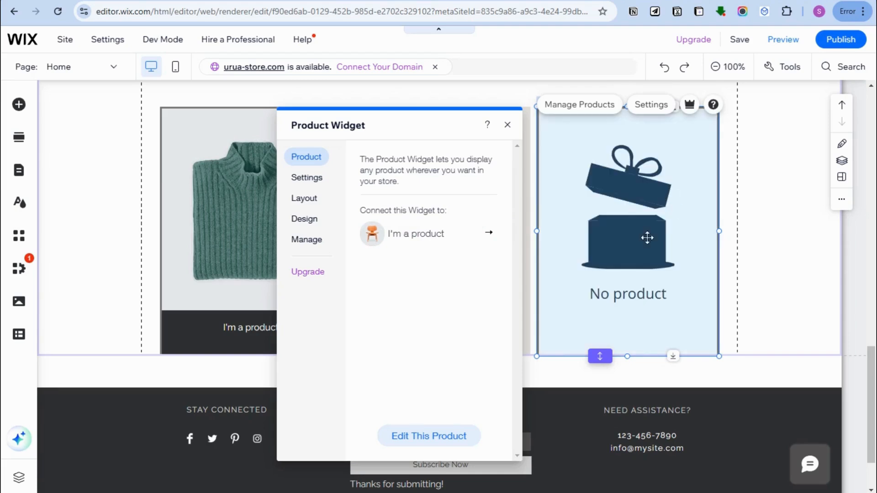
pyautogui.click(373, 234)
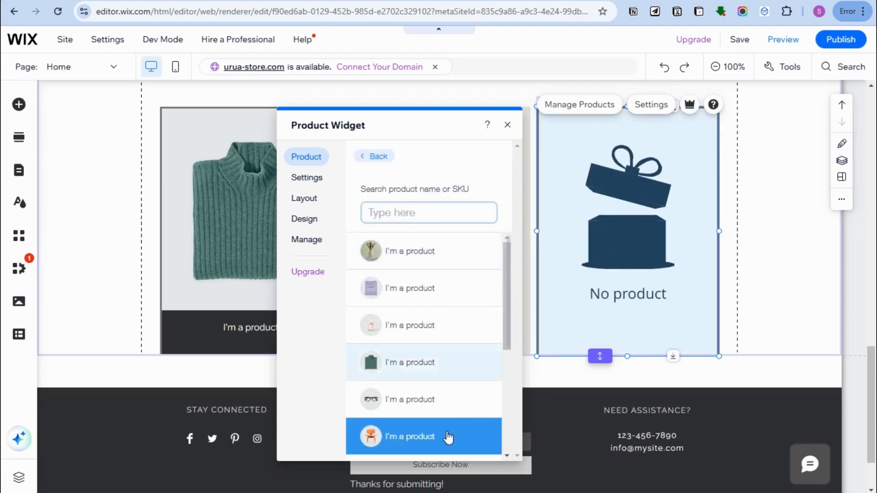
pyautogui.click(418, 436)
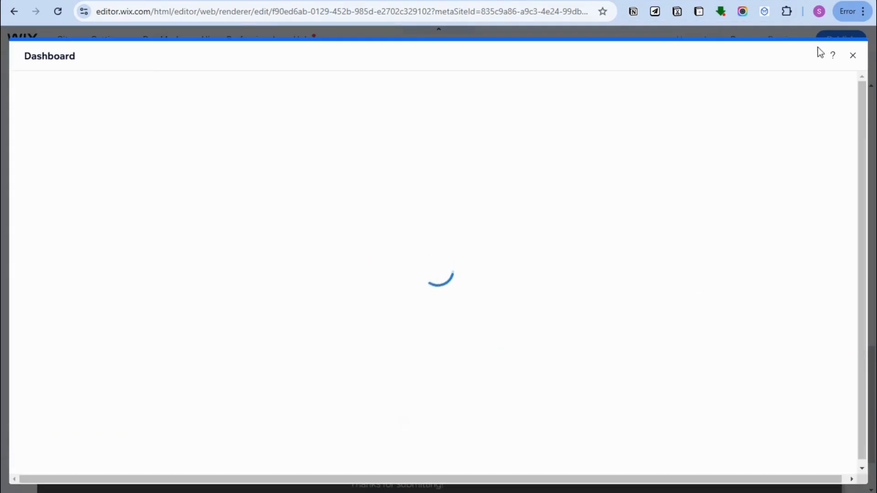
pyautogui.click(854, 54)
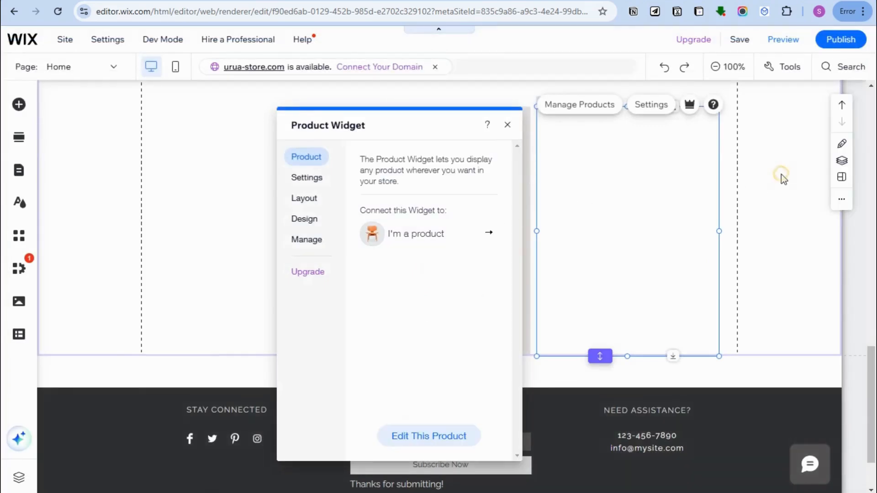
pyautogui.click(782, 178)
pyautogui.scroll(1, 482, 241)
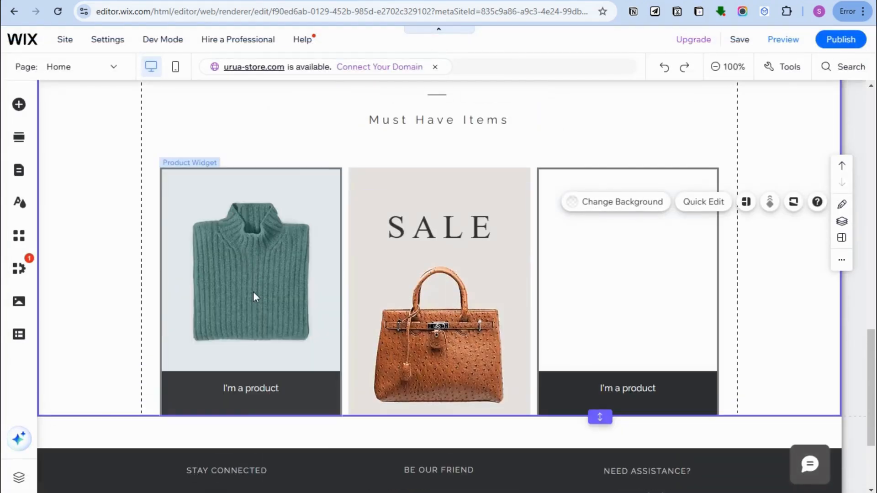
# Step: View the product settings of the green sweater widget and close them without changes
pyautogui.click(253, 293)
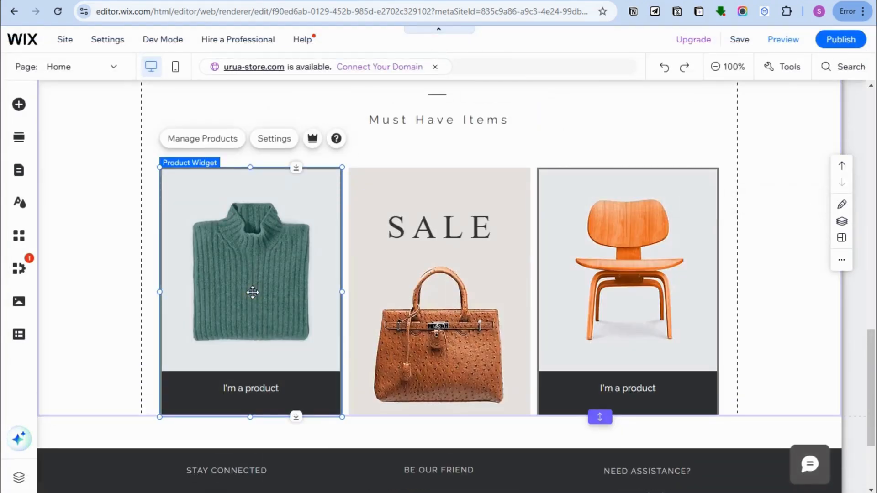
pyautogui.click(267, 139)
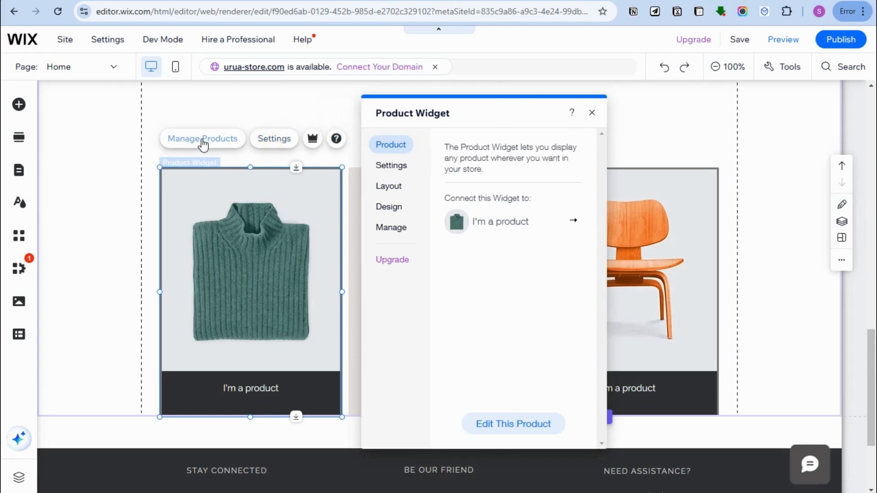
pyautogui.press('Escape')
# Step: Review the entrance and loop animation options applied to the SALE handbag image
pyautogui.click(438, 298)
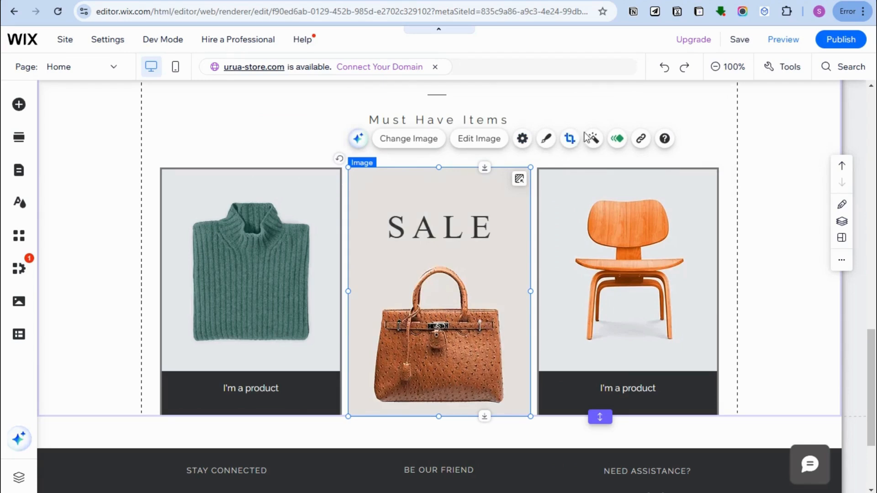
pyautogui.click(620, 139)
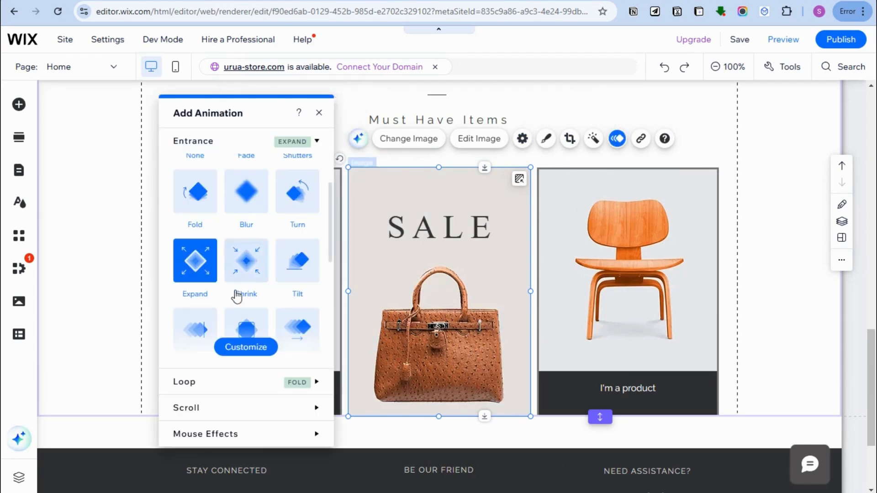
pyautogui.click(261, 389)
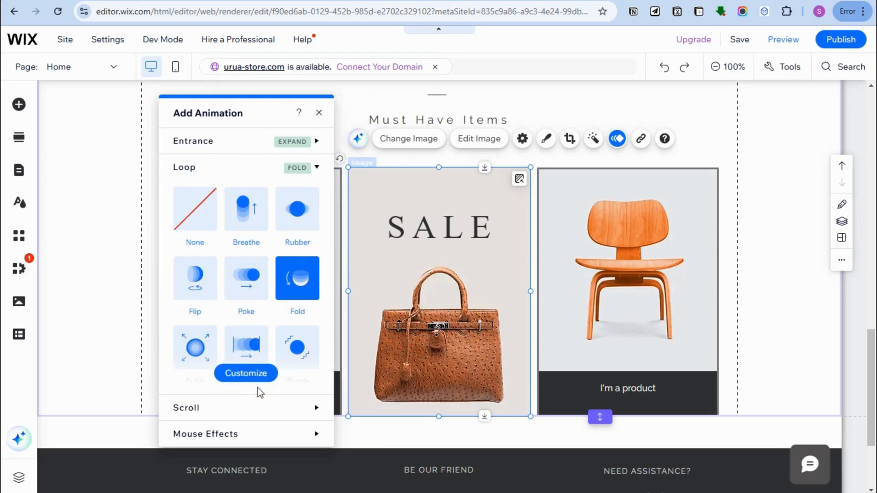
# Step: Customize the SALE handbag image's Fold loop animation with an Intense motion style and the From bottom direction
pyautogui.click(242, 382)
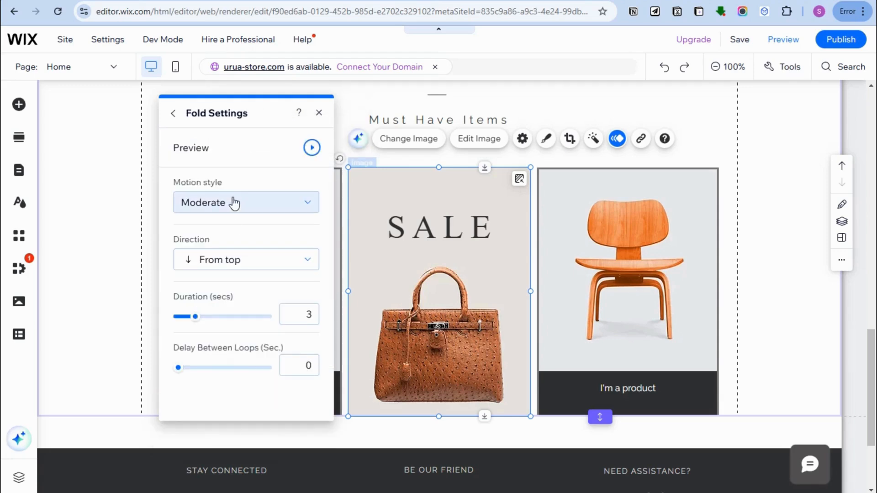
pyautogui.click(222, 209)
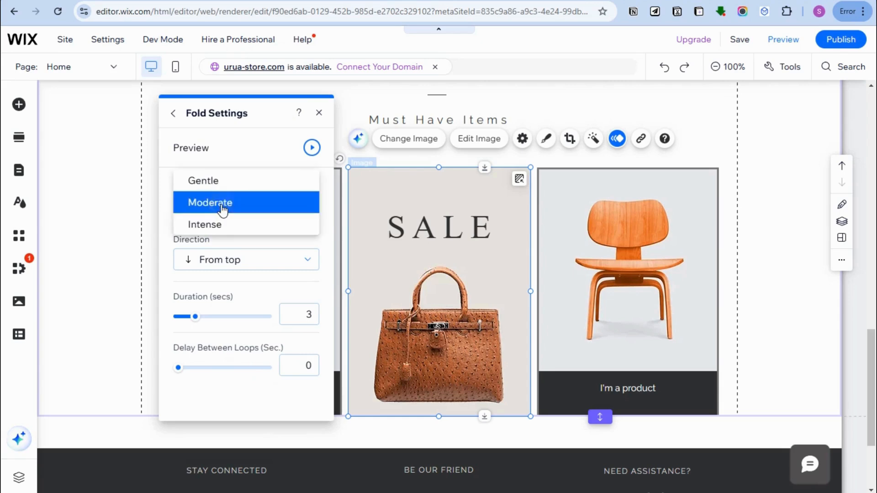
pyautogui.click(222, 226)
pyautogui.click(231, 261)
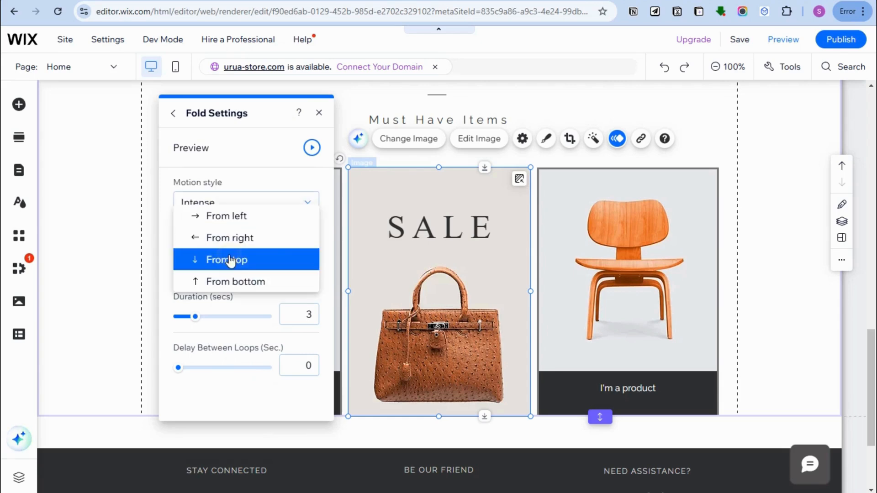
pyautogui.click(247, 282)
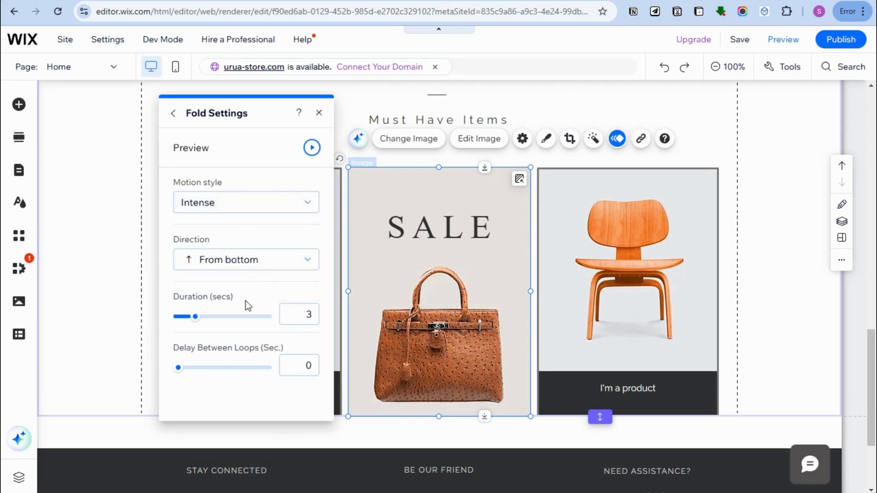
# Step: Set the Fold loop's duration to 7 seconds and the delay between loops to 1.5 seconds, preview it and close the animation settings
pyautogui.moveTo(198, 317); pyautogui.dragTo(219, 317)
pyautogui.moveTo(179, 368); pyautogui.dragTo(194, 368)
pyautogui.click(313, 149)
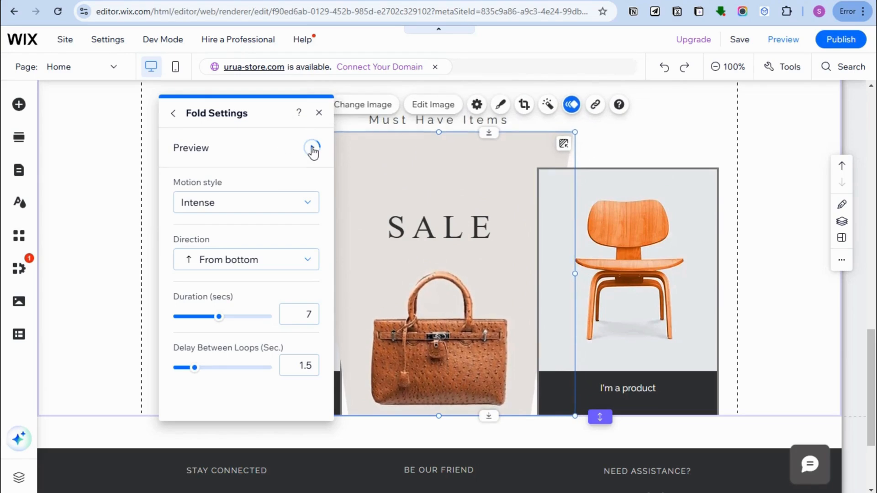
pyautogui.click(173, 114)
pyautogui.click(786, 238)
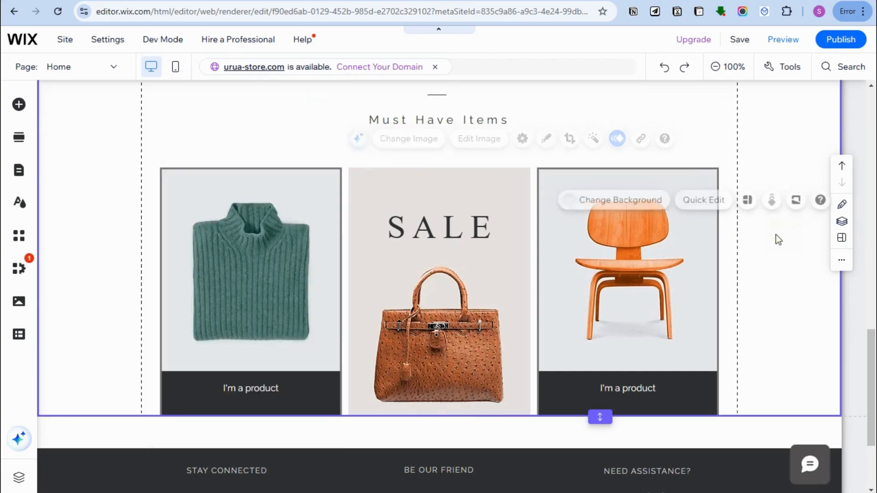
# Step: View the background options of the URUA STORE hero strip and close them without changes
pyautogui.scroll(10, 596, 313)
pyautogui.scroll(5, 518, 338)
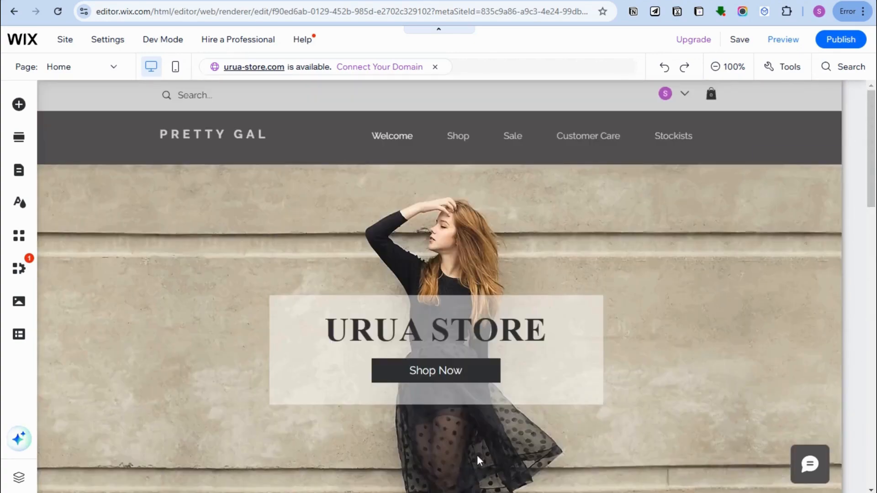
pyautogui.scroll(-4, 462, 463)
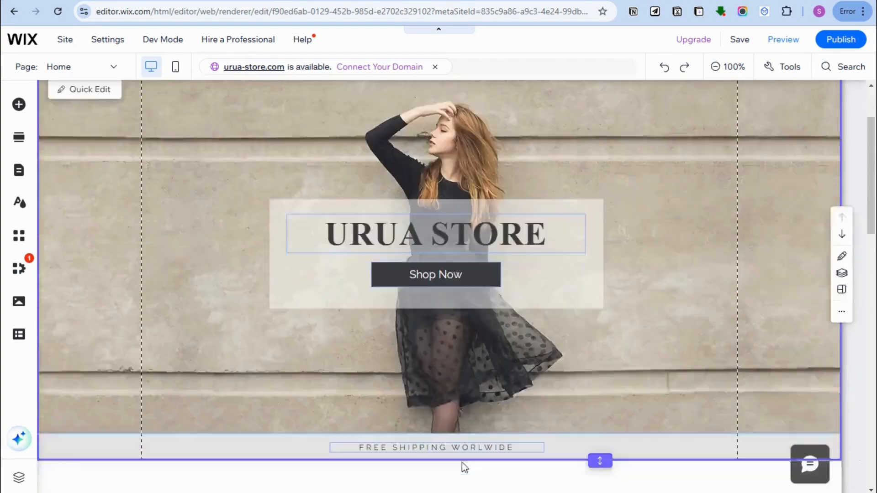
pyautogui.doubleClick(472, 270)
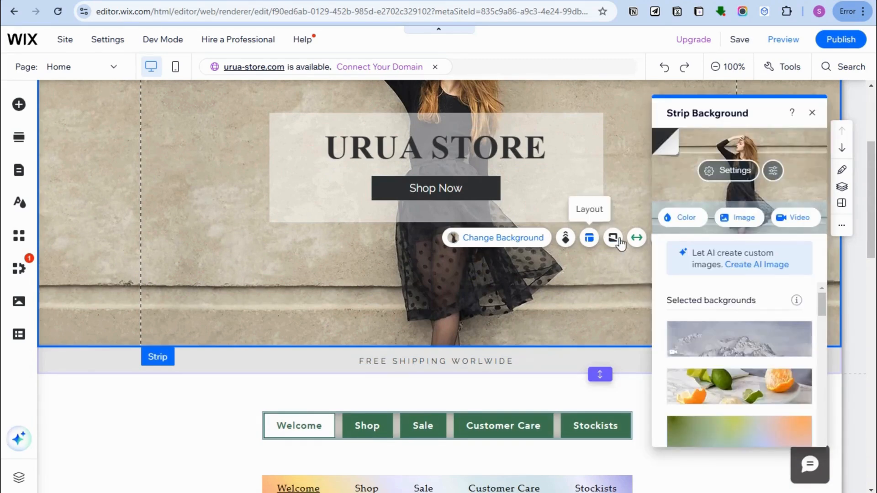
pyautogui.click(813, 114)
# Step: Review the entrance animation options available for the gradient horizontal menu and close them without applying one
pyautogui.scroll(-4, 647, 293)
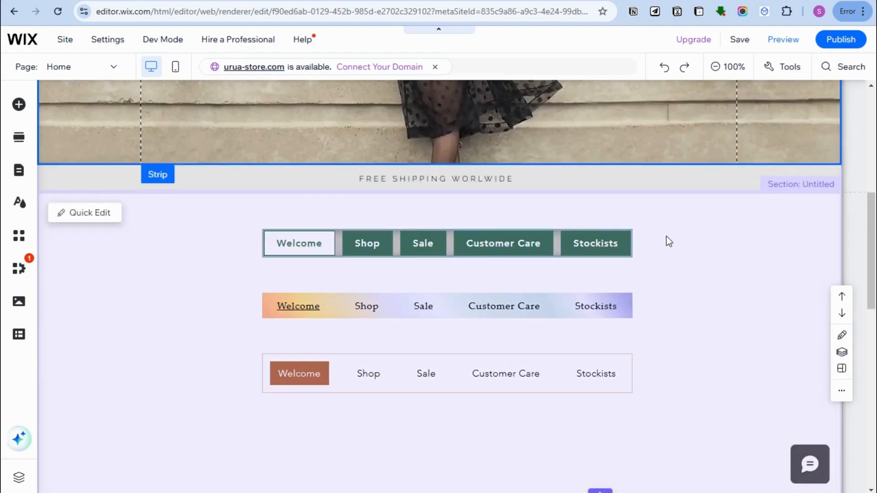
pyautogui.scroll(1, 303, 265)
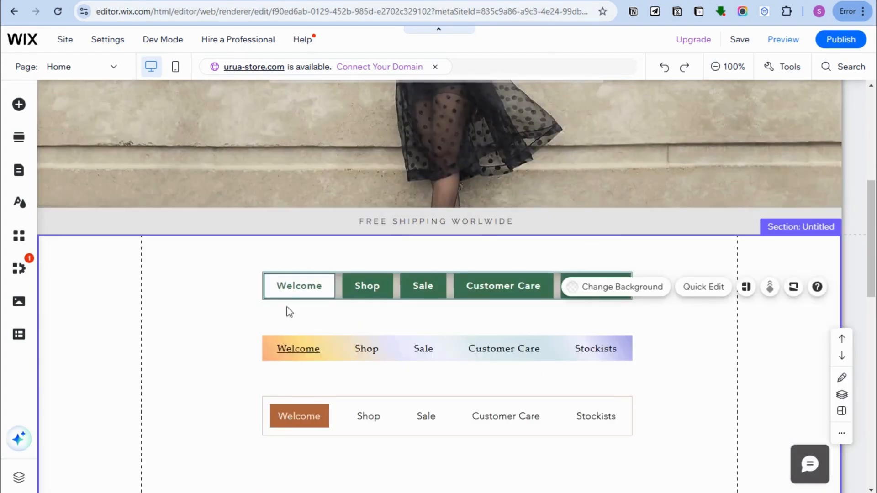
pyautogui.click(325, 344)
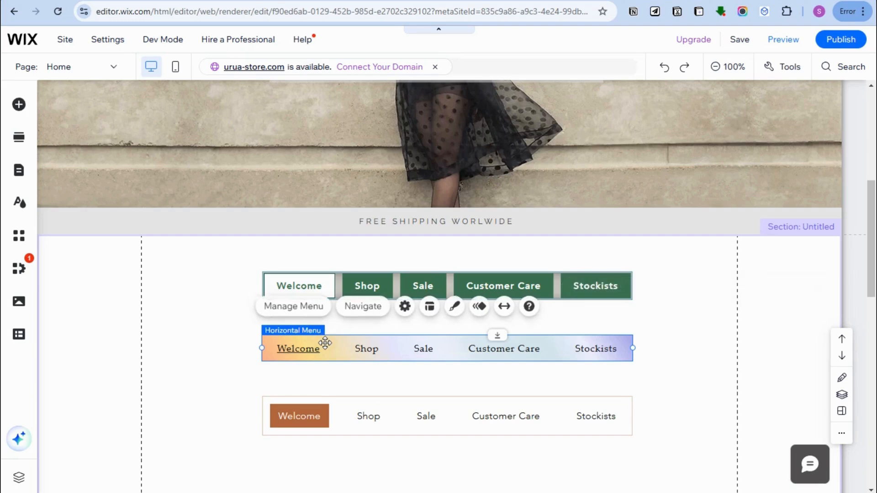
pyautogui.click(475, 307)
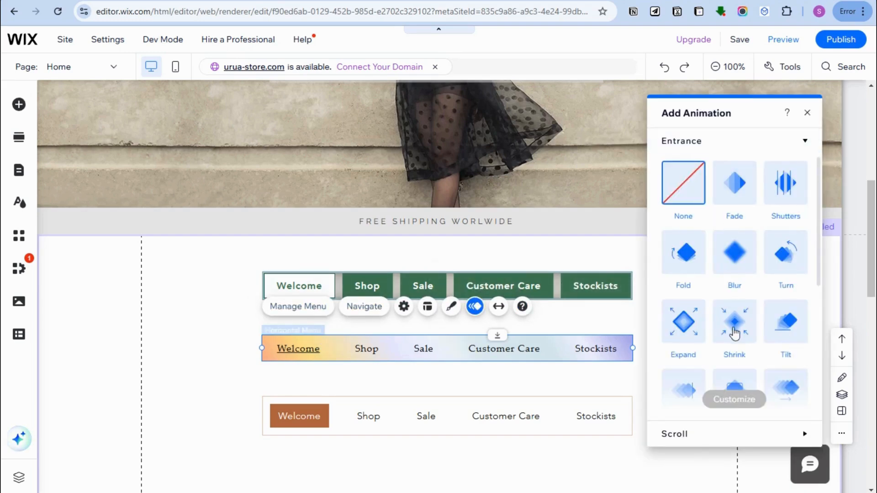
pyautogui.scroll(-3, 734, 333)
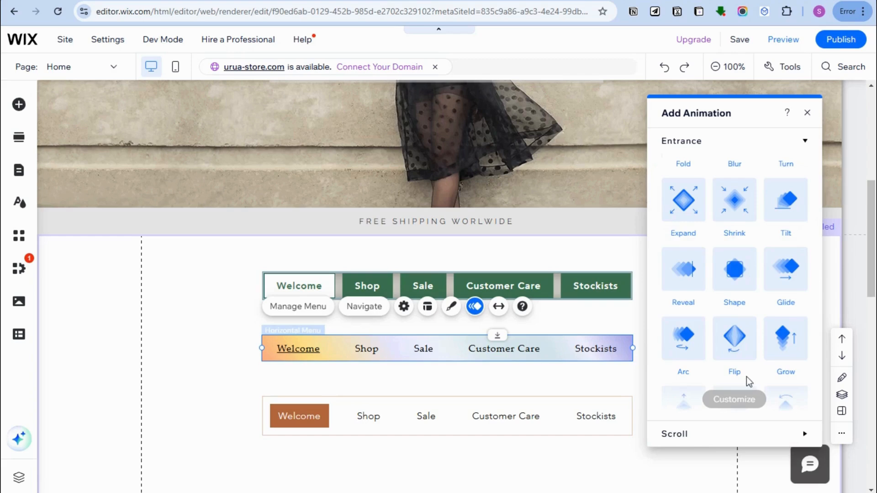
pyautogui.scroll(3, 748, 373)
pyautogui.scroll(-4, 770, 404)
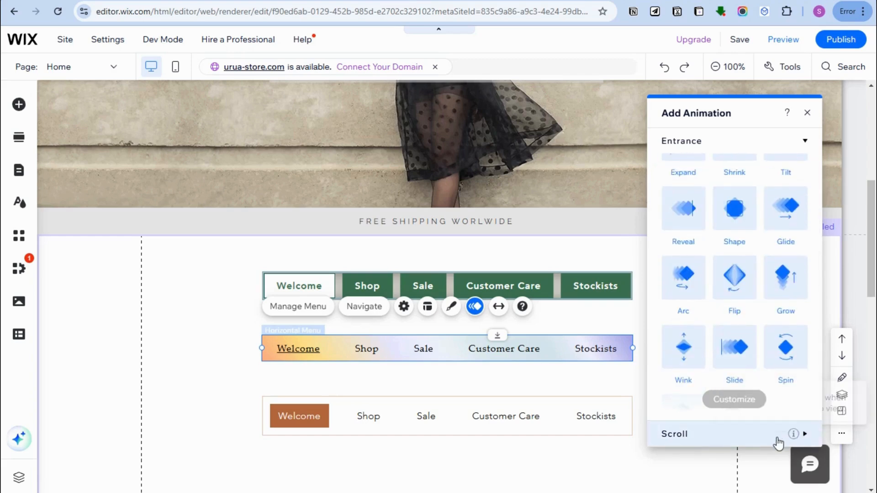
pyautogui.scroll(4, 774, 304)
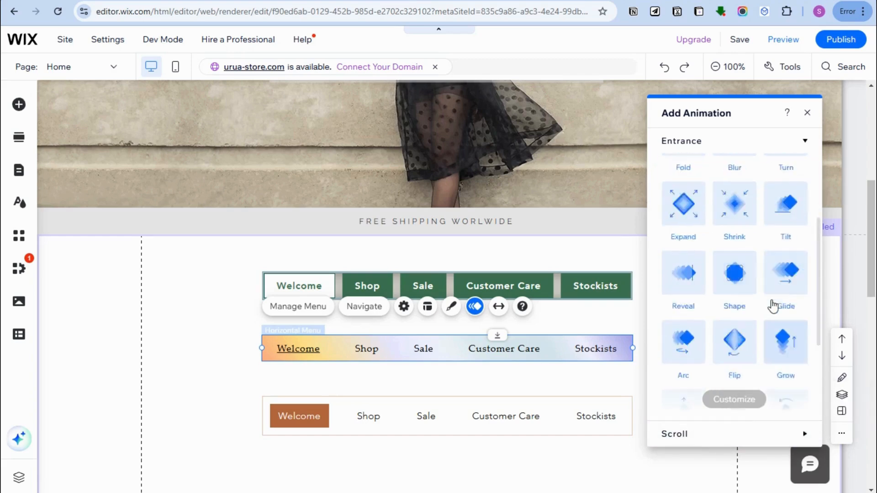
pyautogui.click(806, 141)
pyautogui.click(806, 142)
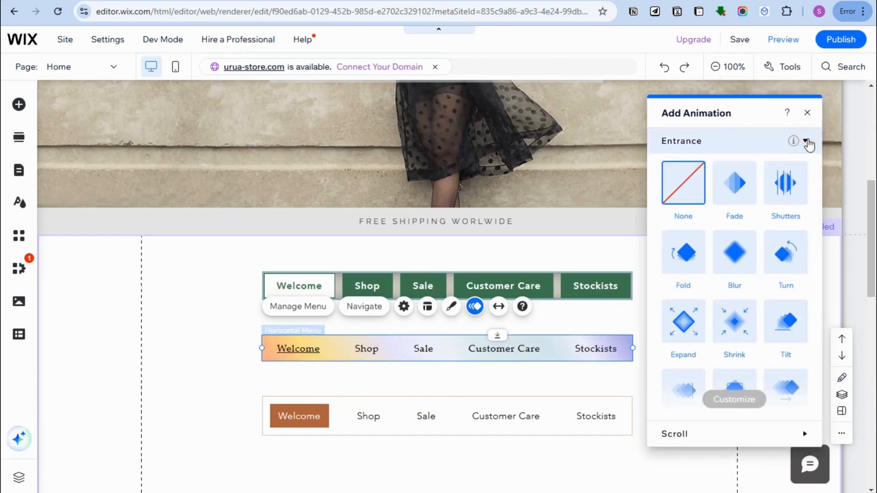
pyautogui.click(807, 113)
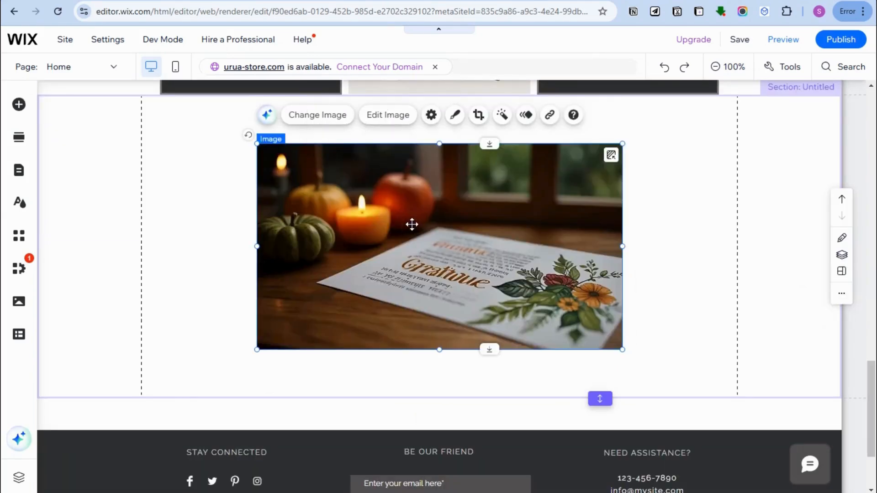
# Step: Set the pumpkin and candle image's loop animation to Pulse after trying Breathe, Rubber, Flip, Poke, Fold, Swing and Flash
pyautogui.click(527, 116)
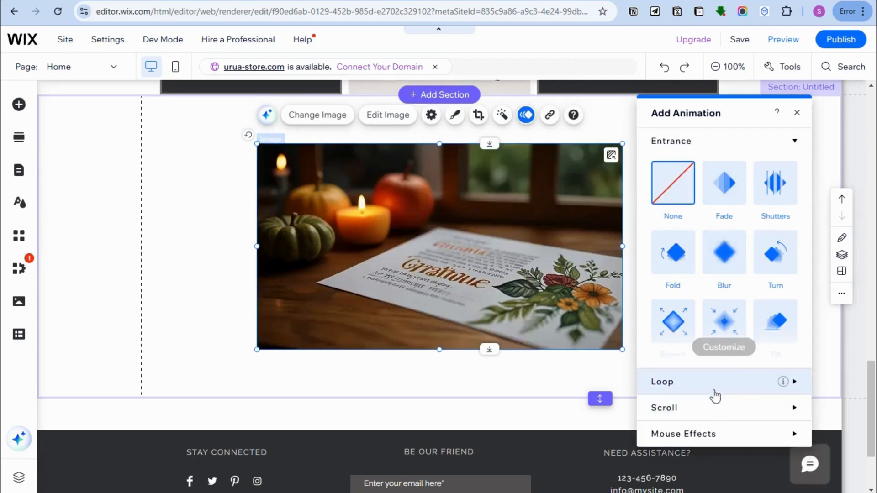
pyautogui.click(715, 383)
pyautogui.click(724, 225)
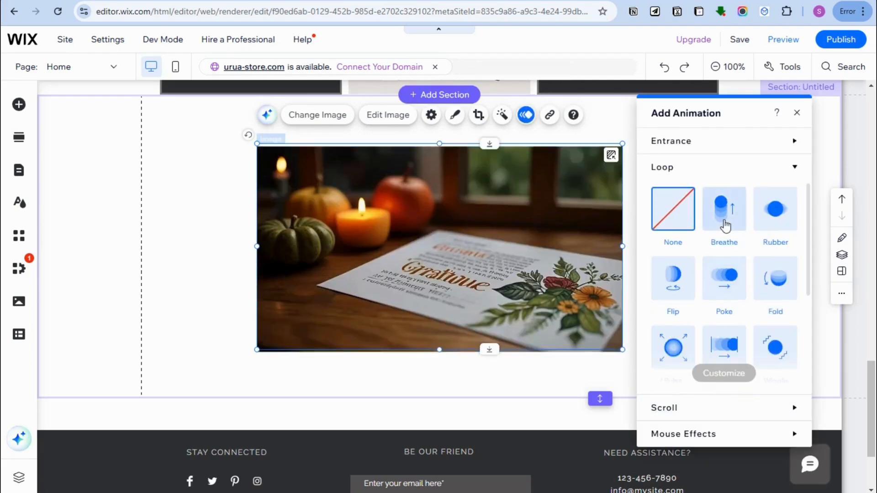
pyautogui.click(773, 223)
pyautogui.click(679, 287)
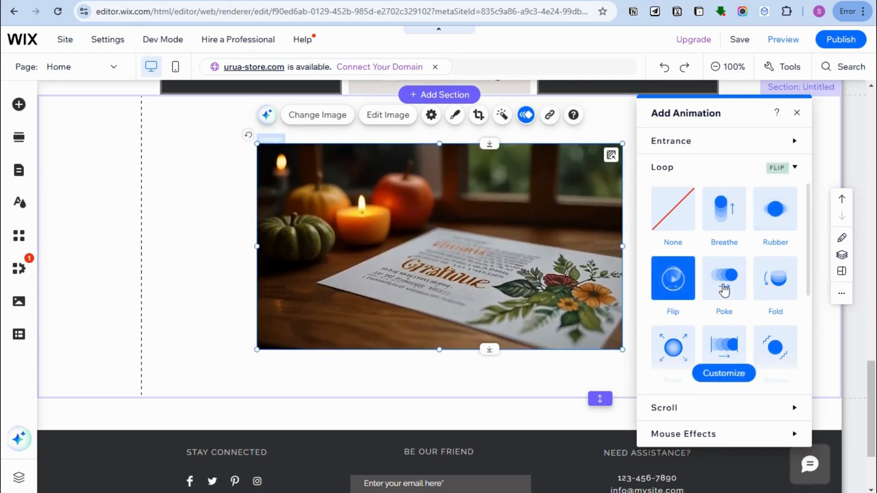
pyautogui.click(738, 293)
pyautogui.click(777, 292)
pyautogui.scroll(-4, 750, 352)
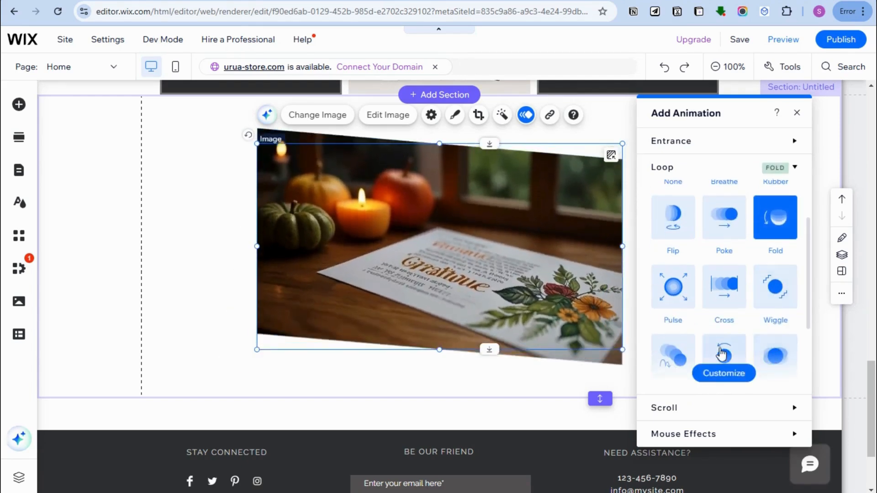
pyautogui.click(732, 329)
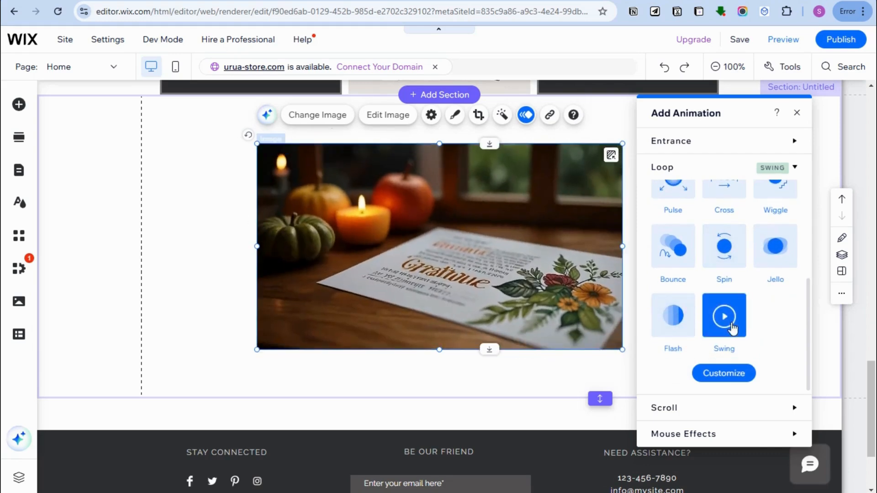
pyautogui.click(678, 330)
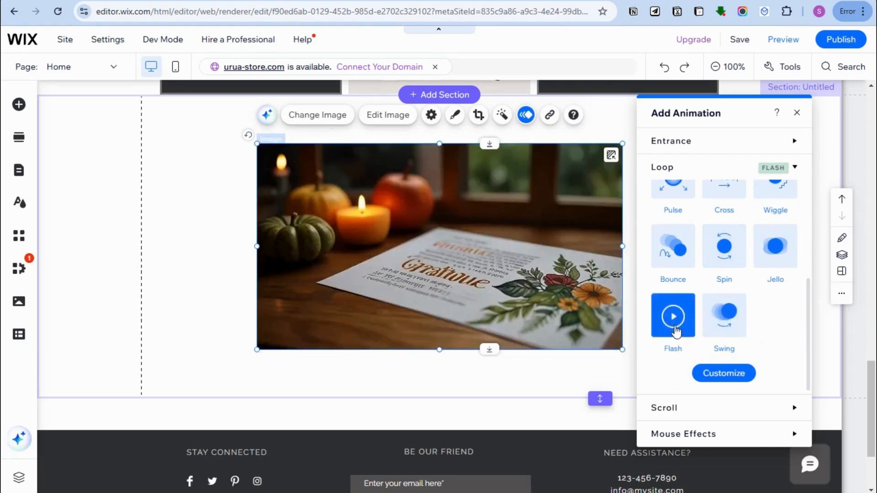
pyautogui.click(673, 188)
# Step: Customize the Pulse loop with Intense motion style, 2.4 seconds duration and 2.4 seconds delay between loops, and preview it
pyautogui.click(723, 374)
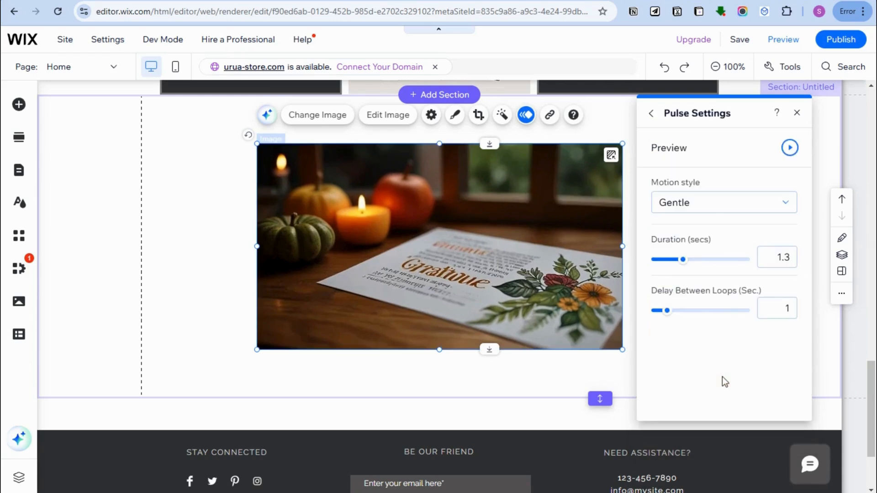
pyautogui.click(722, 205)
pyautogui.click(720, 247)
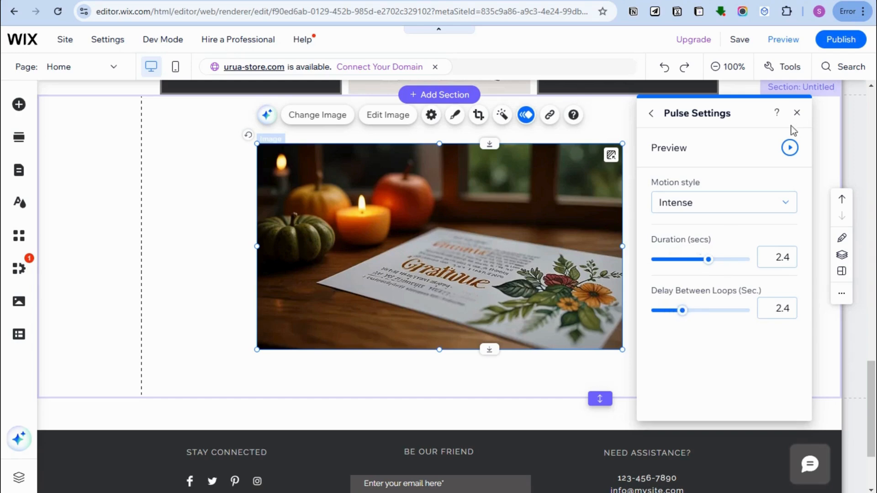
pyautogui.click(789, 148)
# Step: Set the Pulse motion style to Moderate after trying Gentle, previewing each style
pyautogui.click(749, 203)
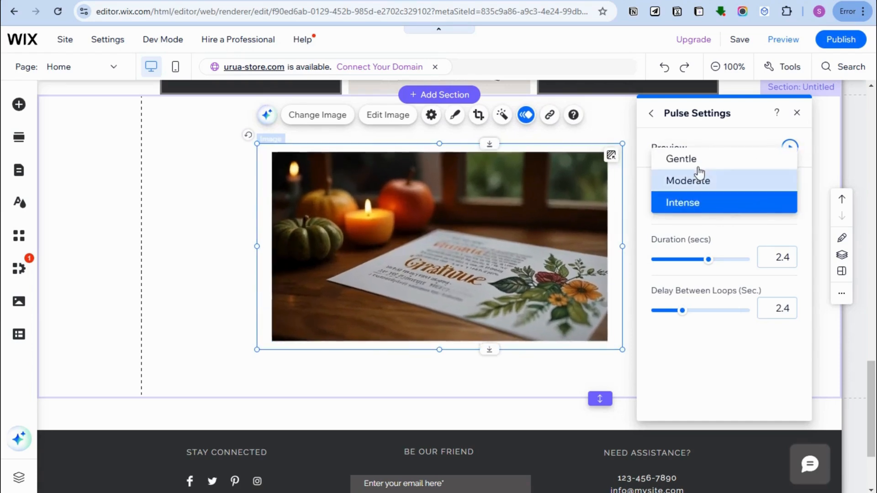
pyautogui.click(711, 159)
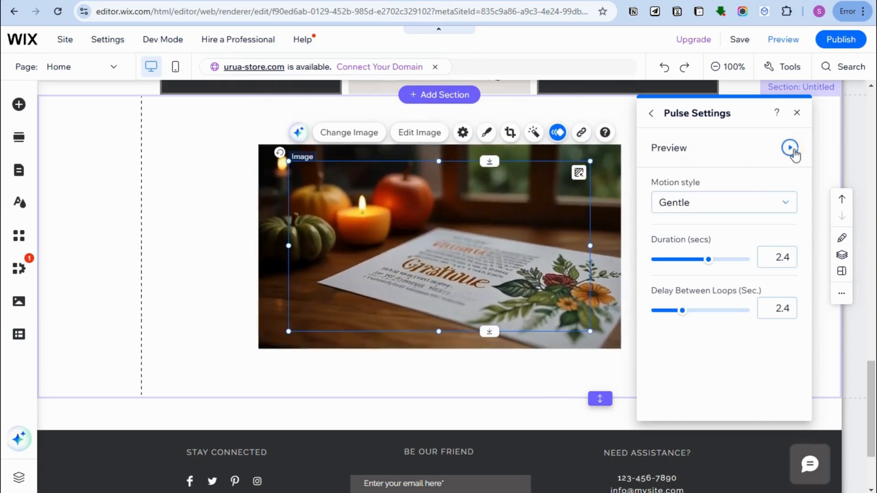
pyautogui.click(737, 208)
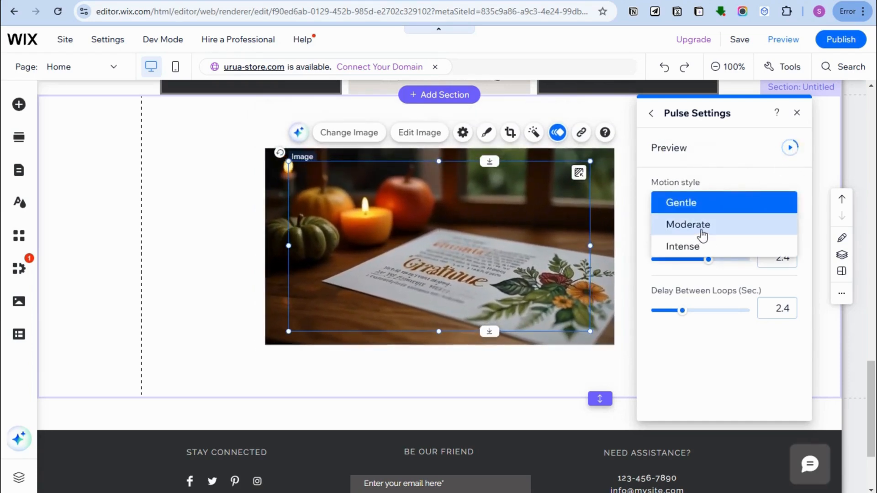
pyautogui.click(702, 226)
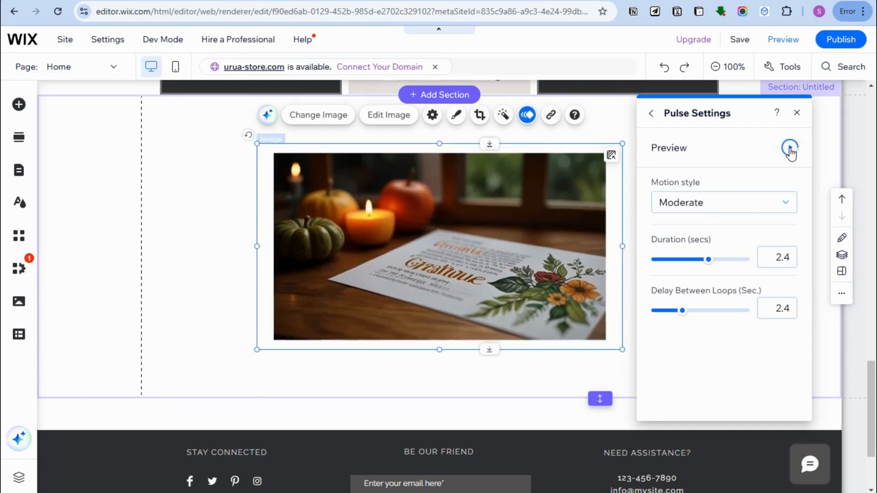
# Step: Set the Pulse duration to 3.4 seconds, lengthen the delay between loops, preview each change and close the animation settings
pyautogui.moveTo(709, 259); pyautogui.dragTo(732, 259)
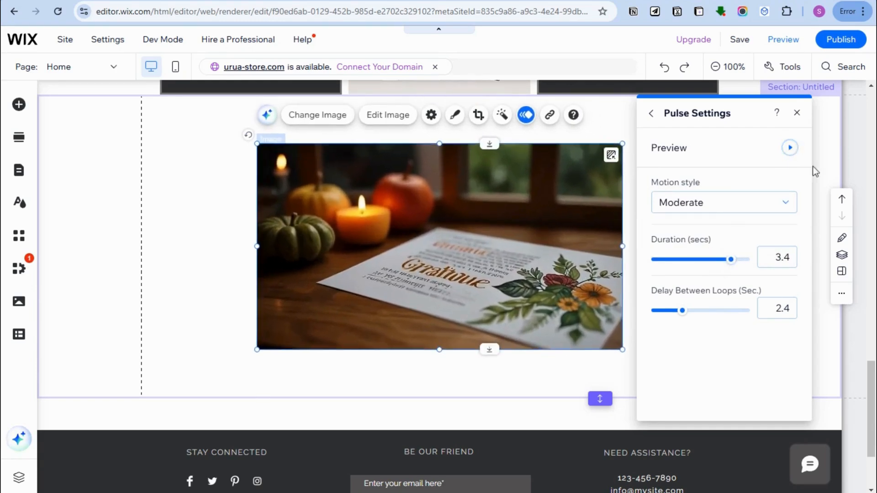
pyautogui.click(790, 148)
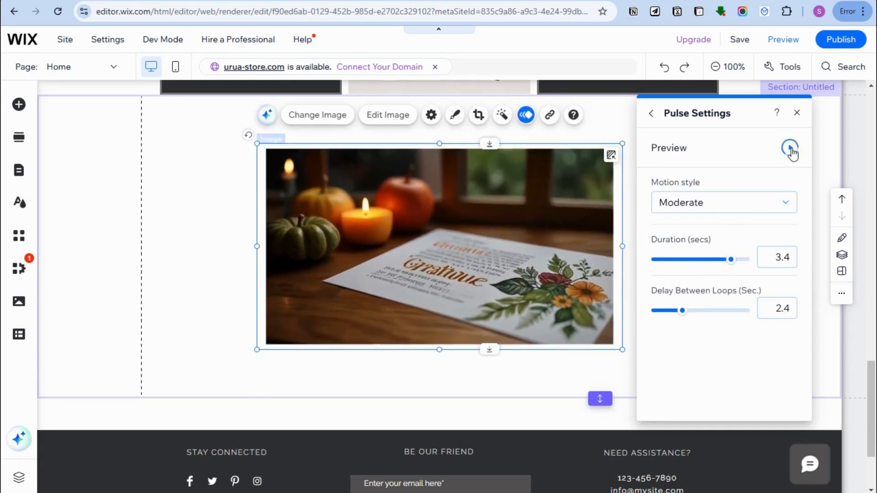
pyautogui.moveTo(682, 311); pyautogui.dragTo(707, 311)
pyautogui.click(791, 147)
pyautogui.click(654, 120)
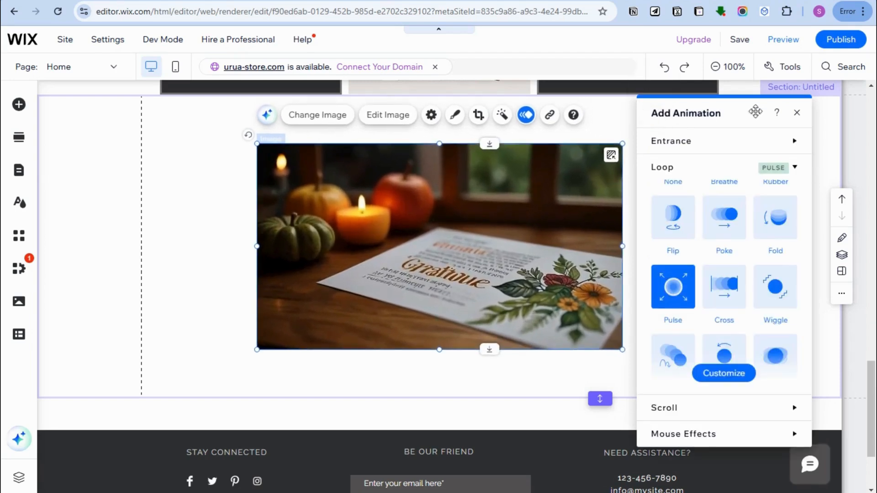
pyautogui.click(605, 120)
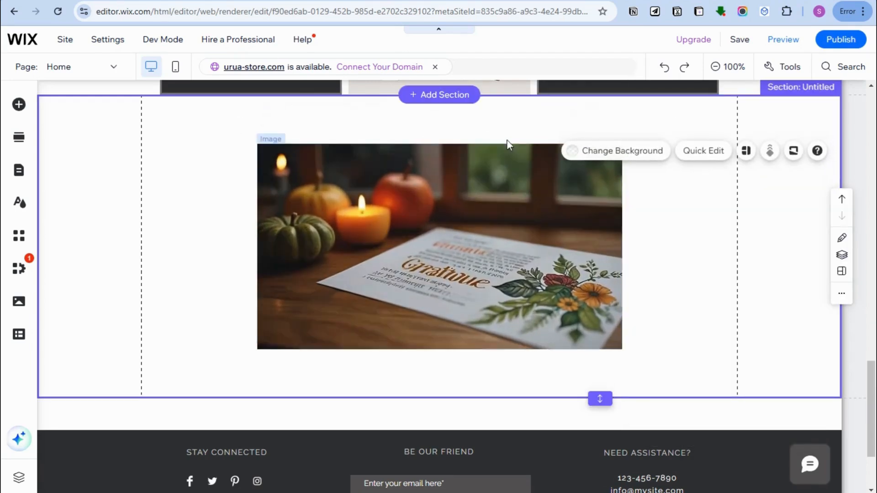